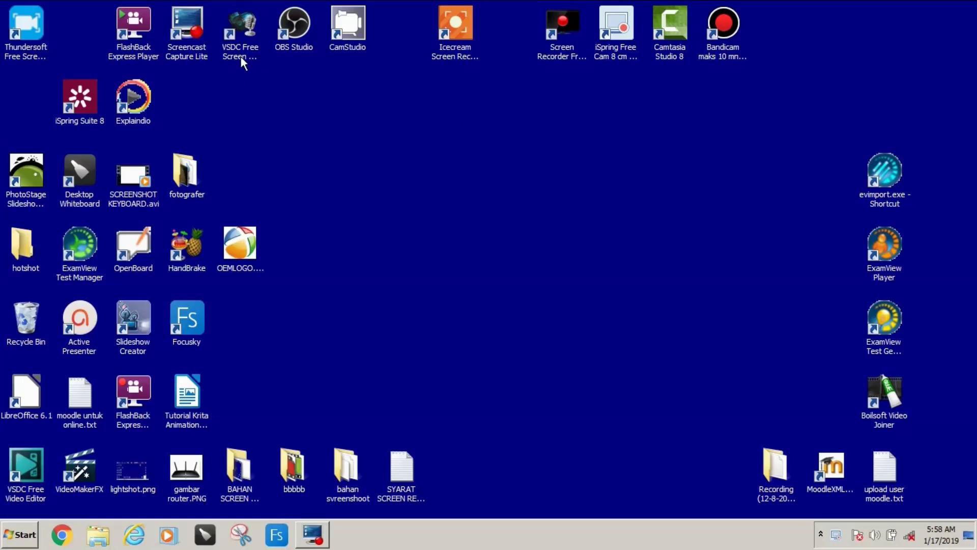
Open VSDC Free Screen Recorder and choose the custom output format "MPEG4, MP3: native formats, 25 fps".
double_click(239, 29)
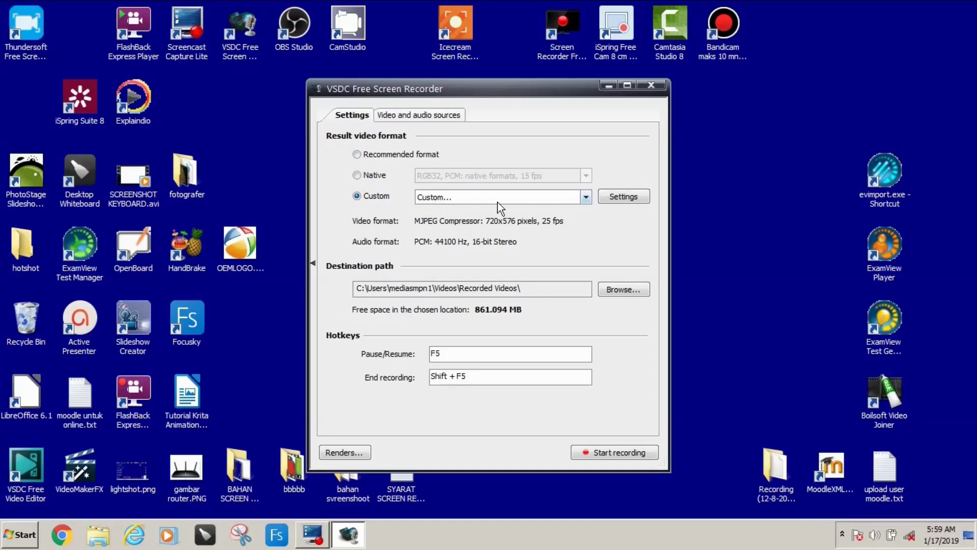
left_click(586, 198)
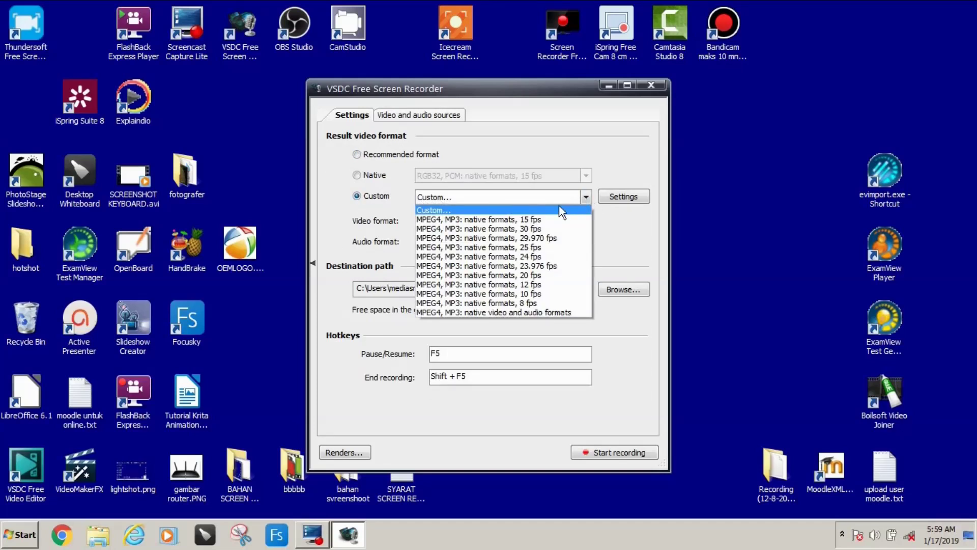
left_click(449, 249)
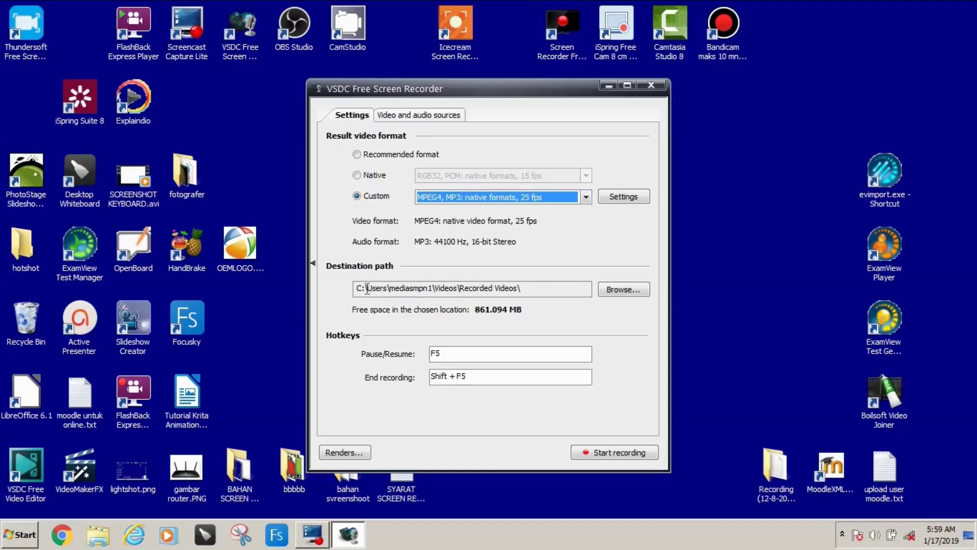
View the output directory choices for the recordings and leave without selecting a different folder.
left_click(525, 288)
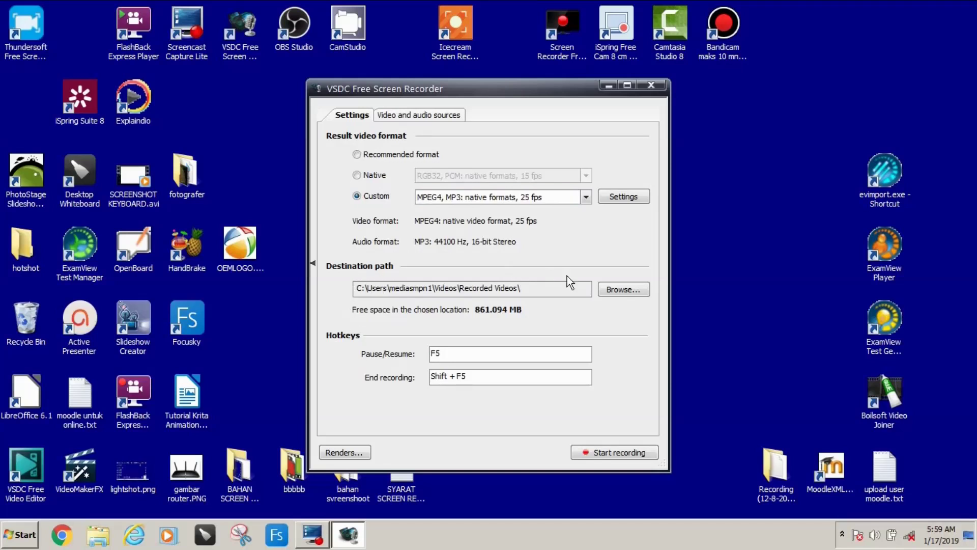
left_click(626, 290)
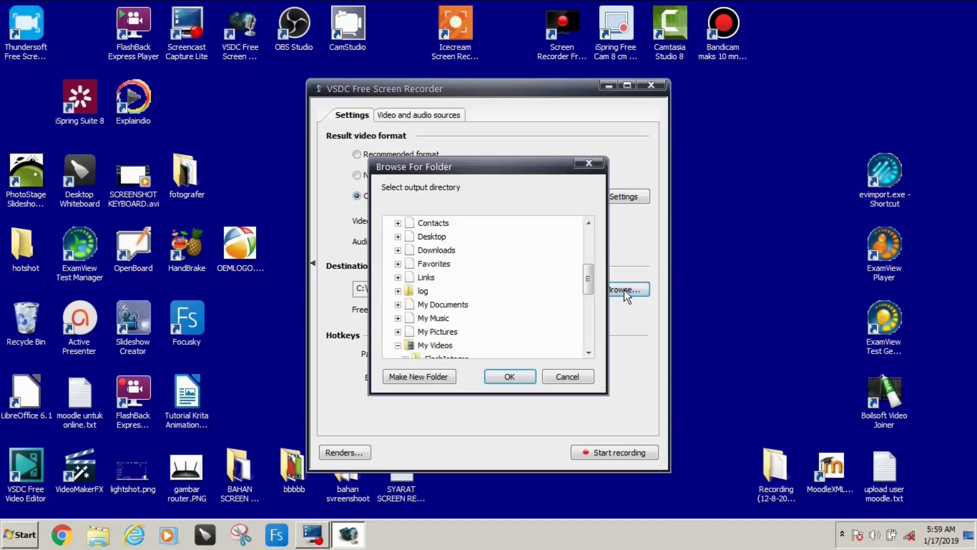
left_click(567, 377)
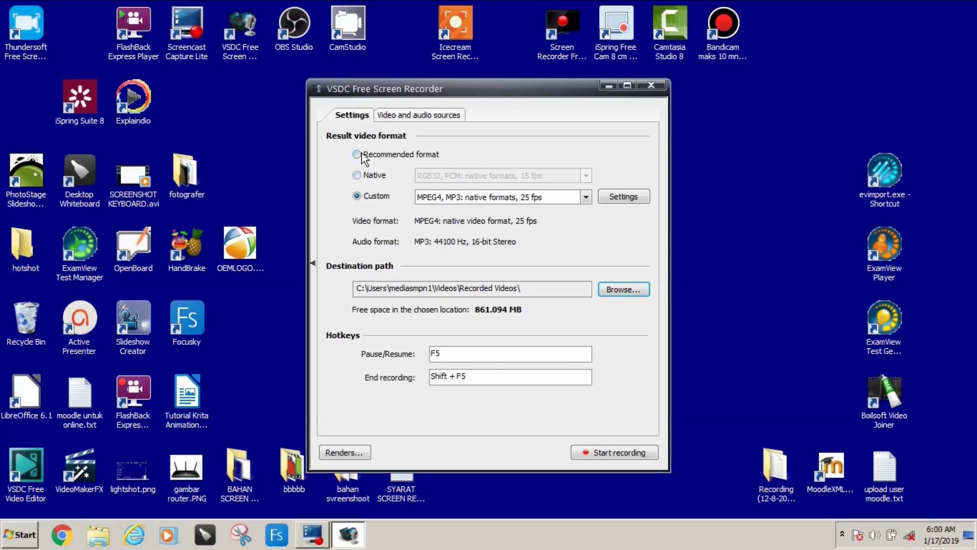
Configure the custom video format with the MJPEG Compressor codec, native resolution and default framerate.
left_click(624, 198)
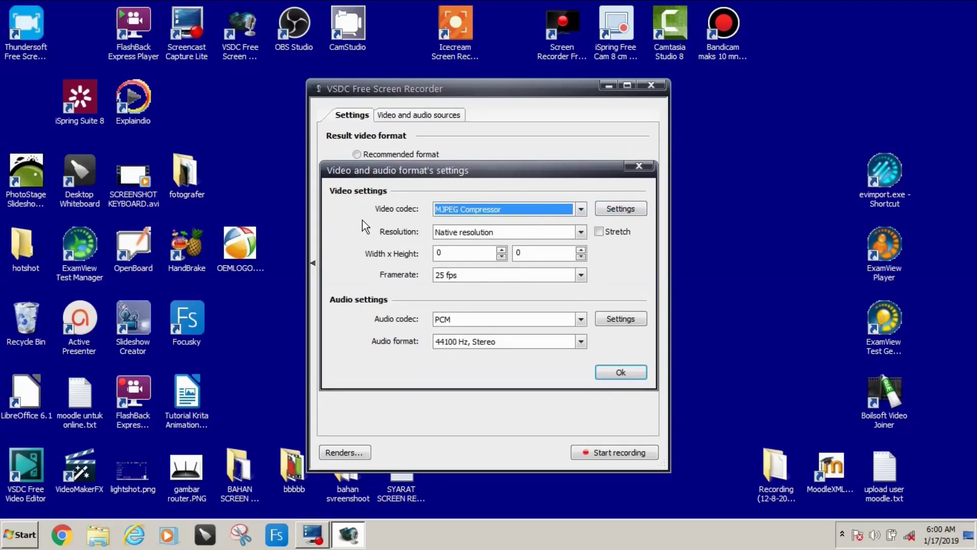
left_click_drag(423, 169, 606, 182)
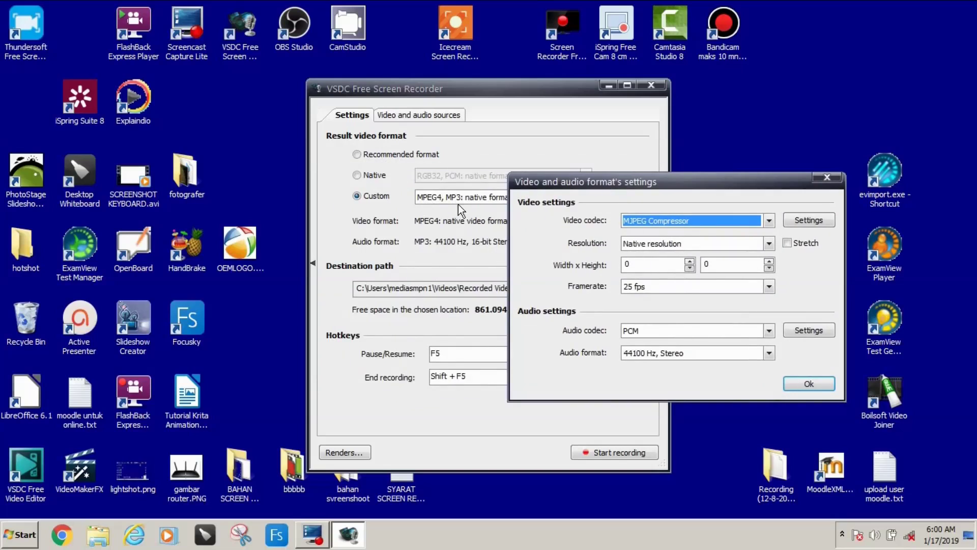
left_click(767, 222)
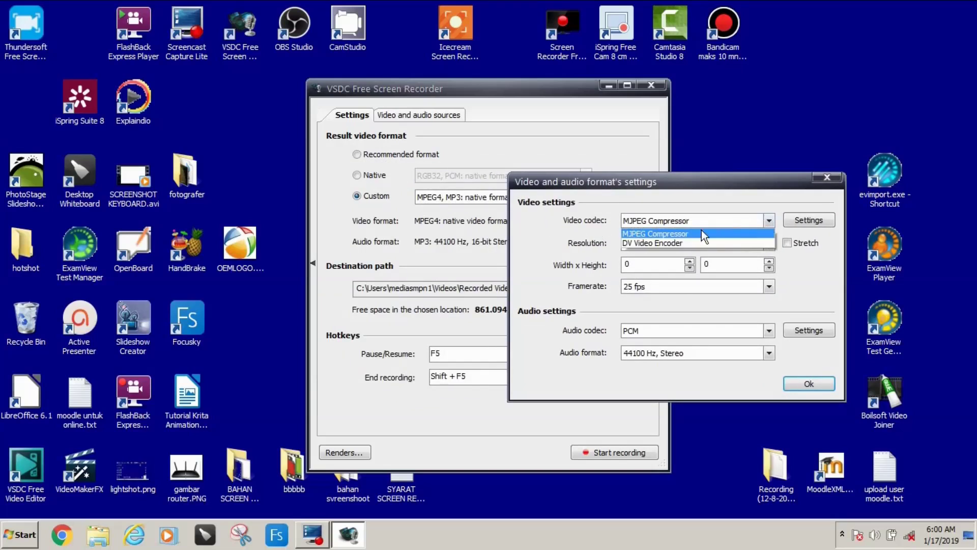
left_click(663, 233)
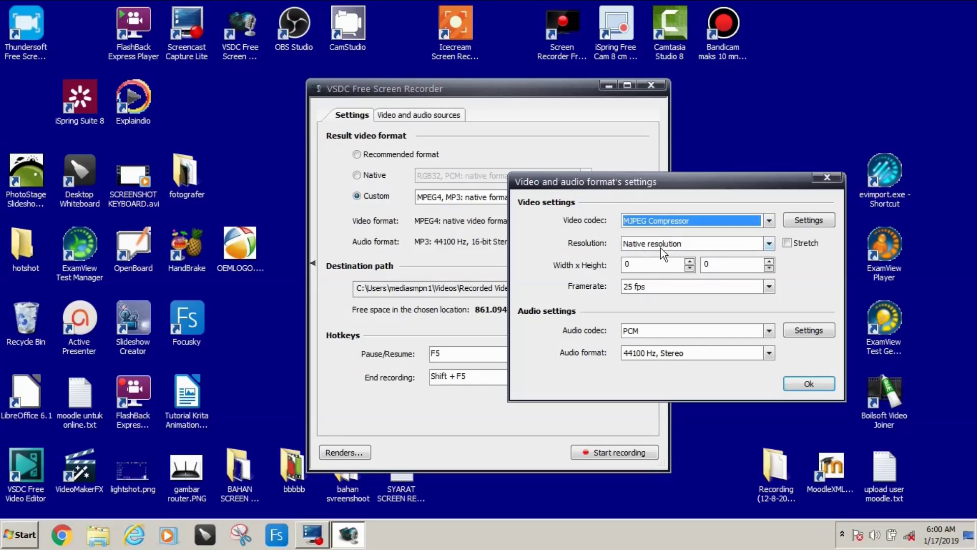
left_click(770, 245)
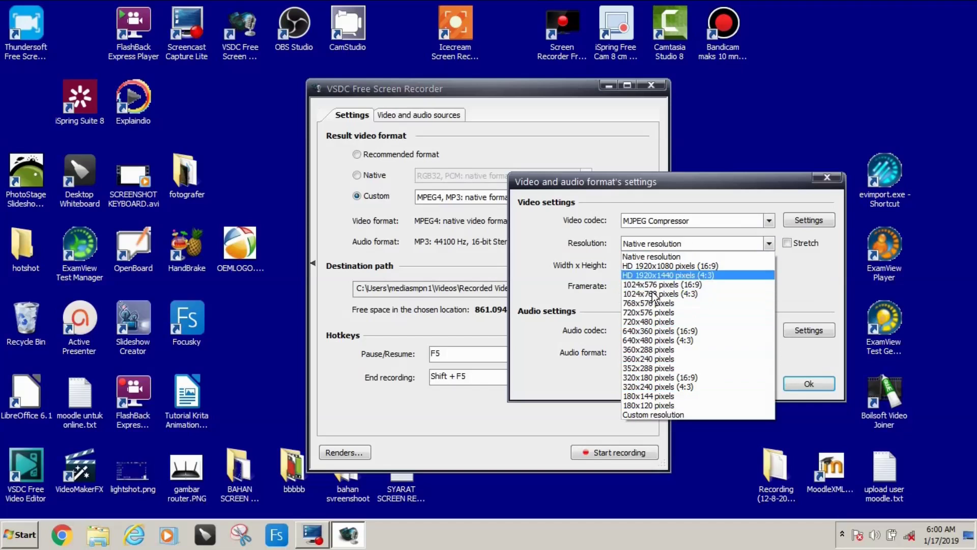
left_click(660, 256)
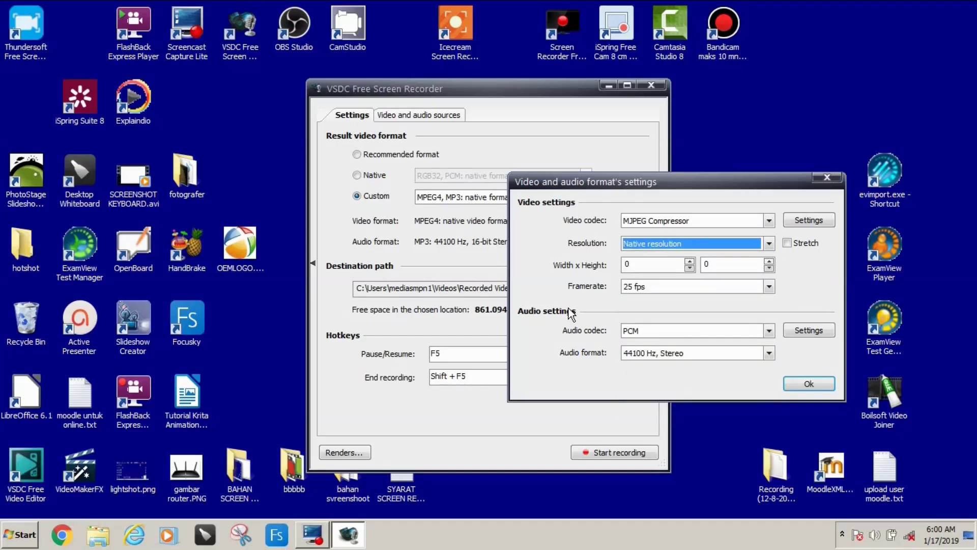
left_click(768, 287)
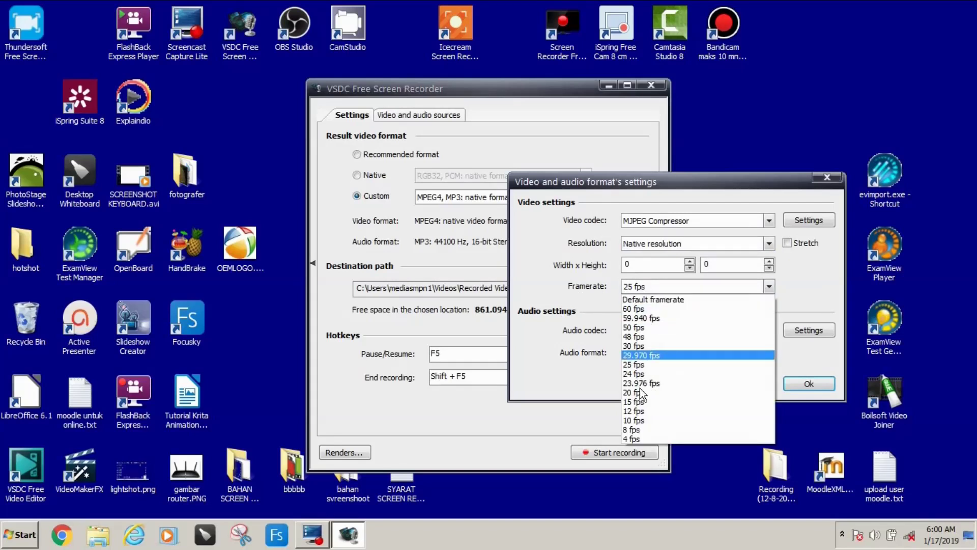
left_click(663, 299)
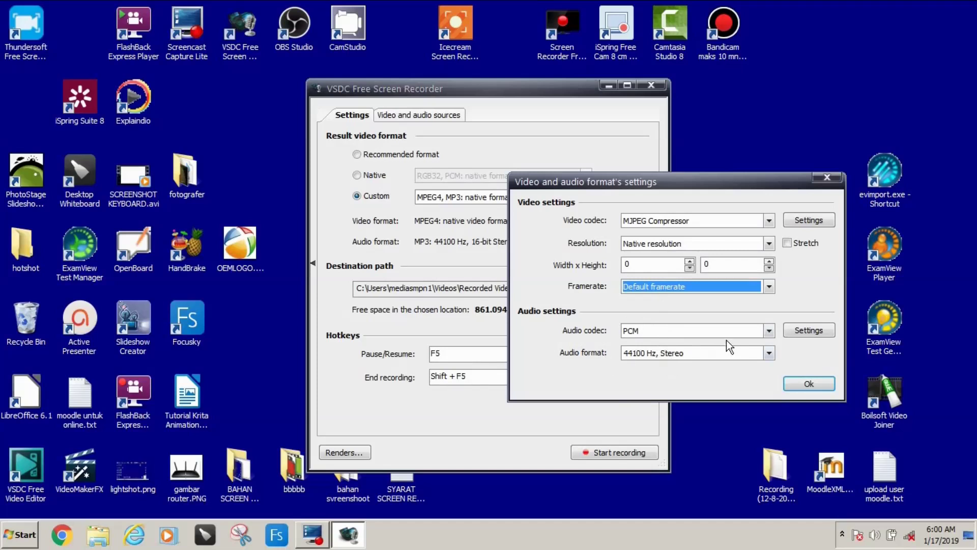
Set the audio codec to PCM with the 44100 Hz, Stereo format and accept the format settings.
left_click(770, 330)
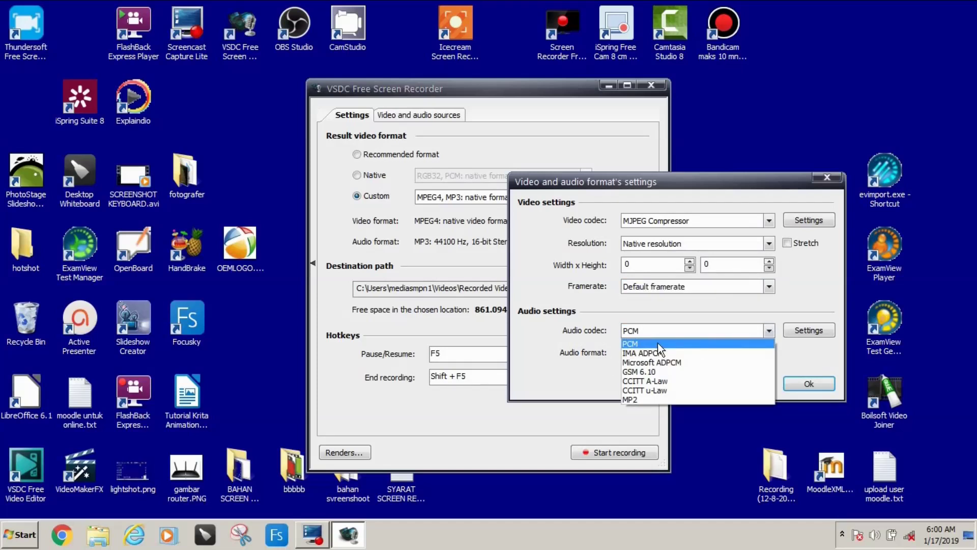
left_click(657, 343)
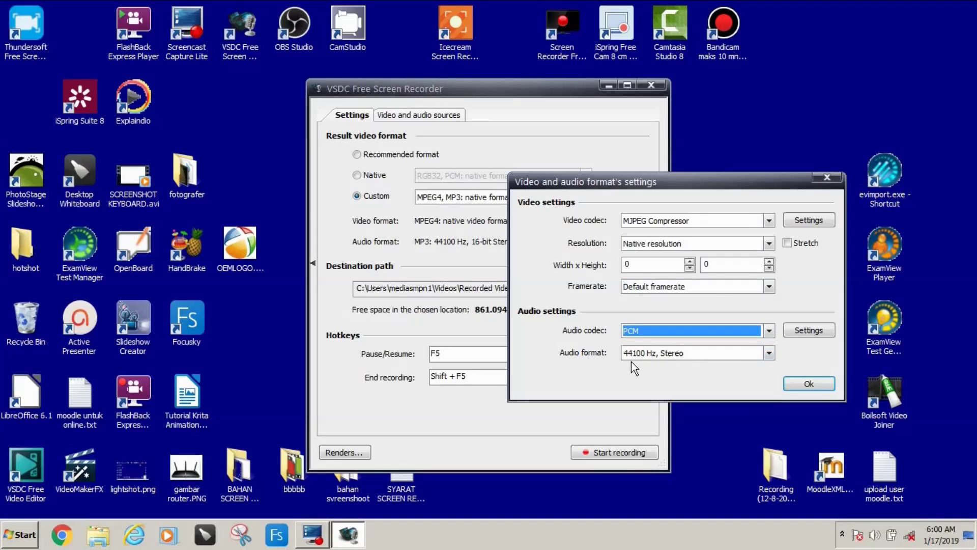
left_click(769, 353)
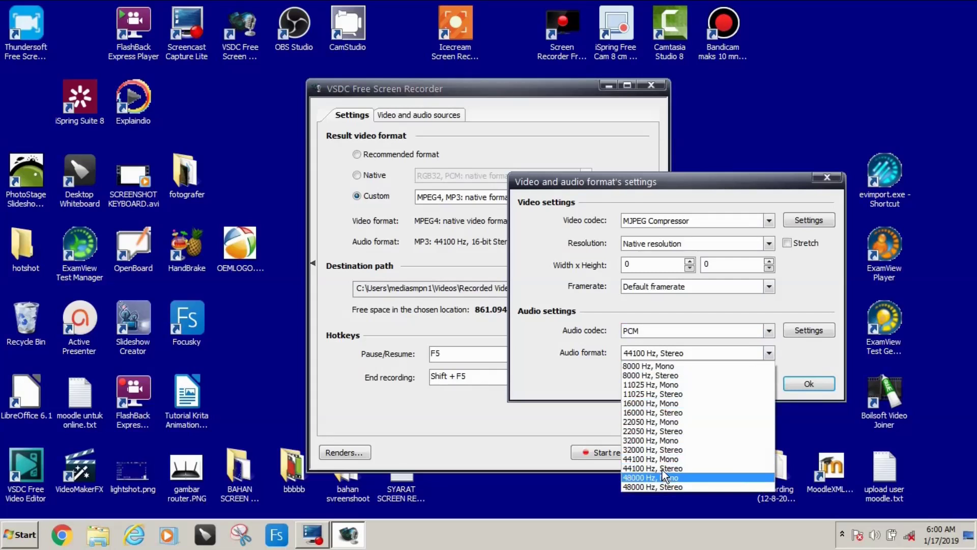
left_click(661, 468)
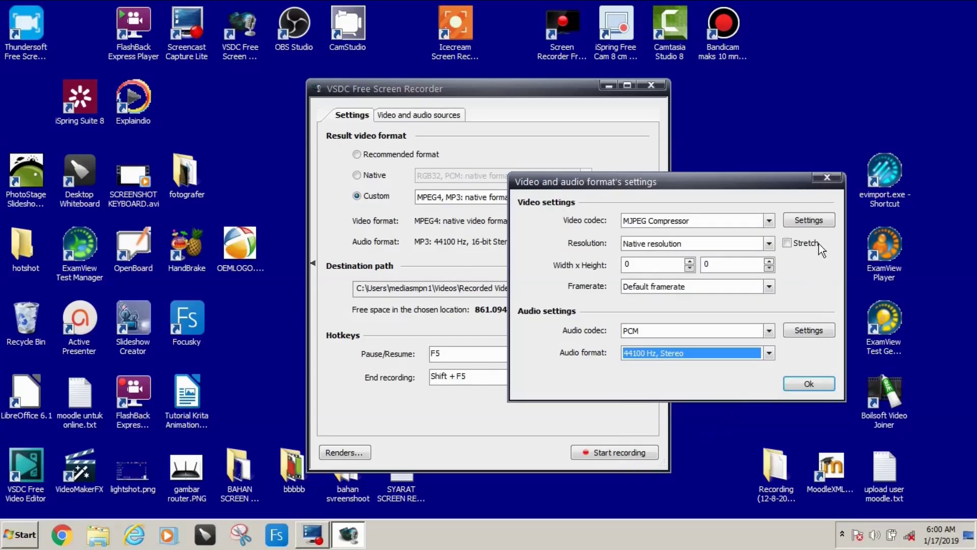
left_click(809, 385)
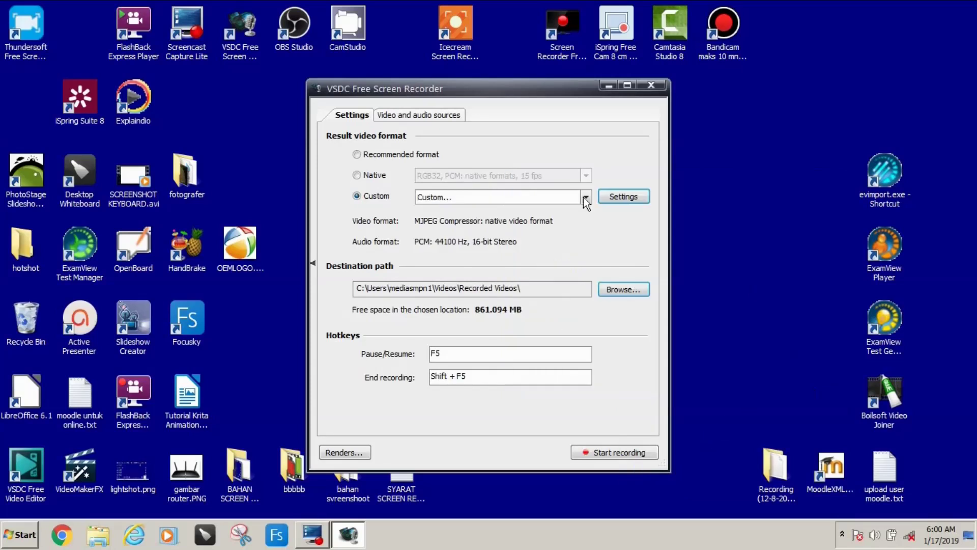
Set the recording sources to the full desktop and the Microphone (High Definition Audio Device).
left_click(414, 115)
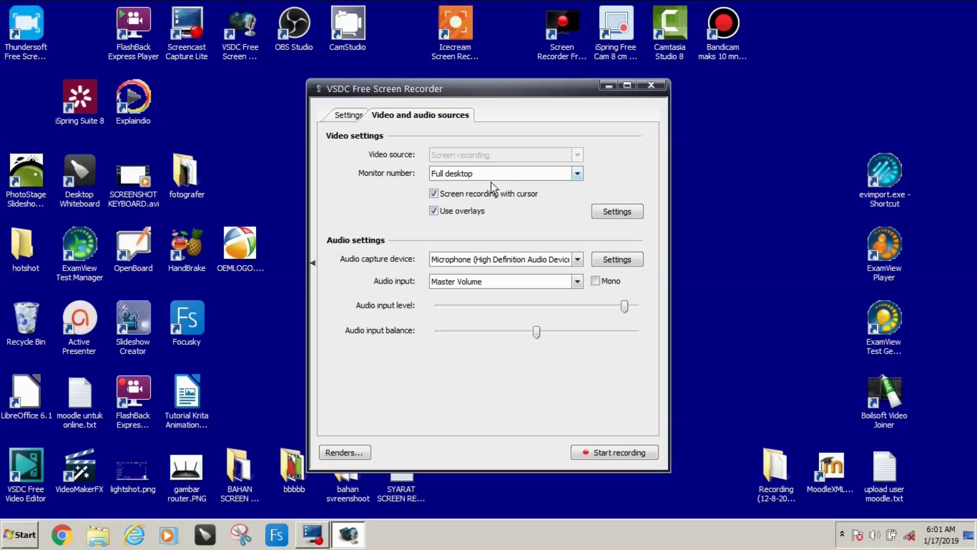
left_click(578, 173)
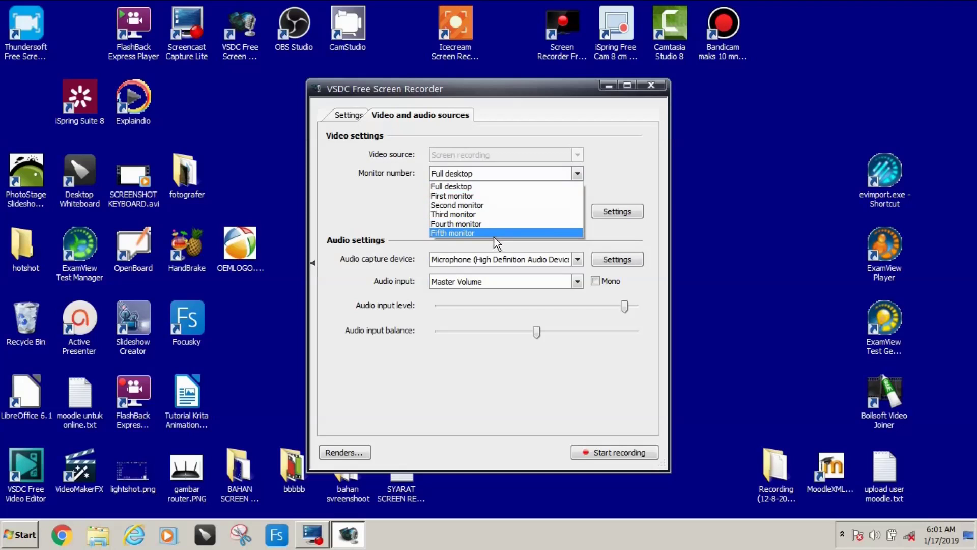
left_click(474, 187)
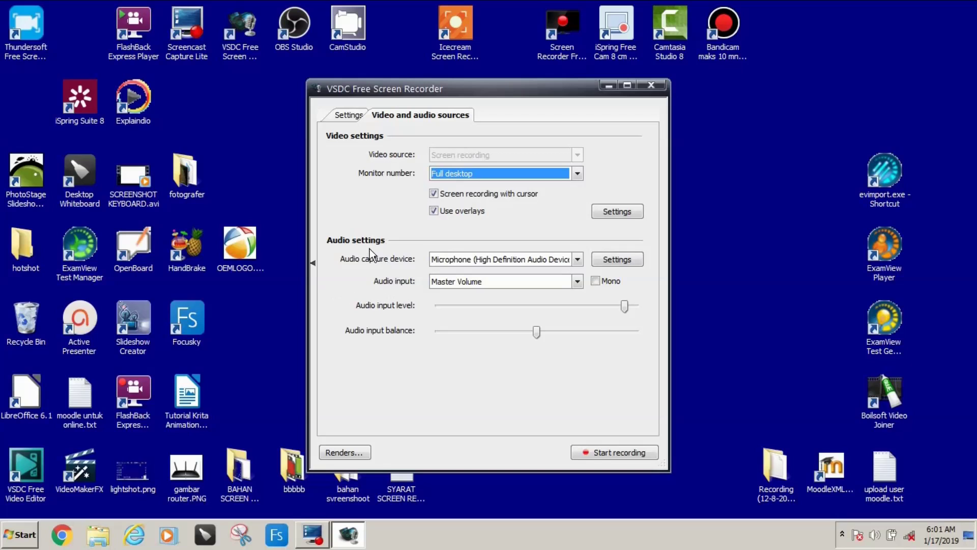
left_click(577, 260)
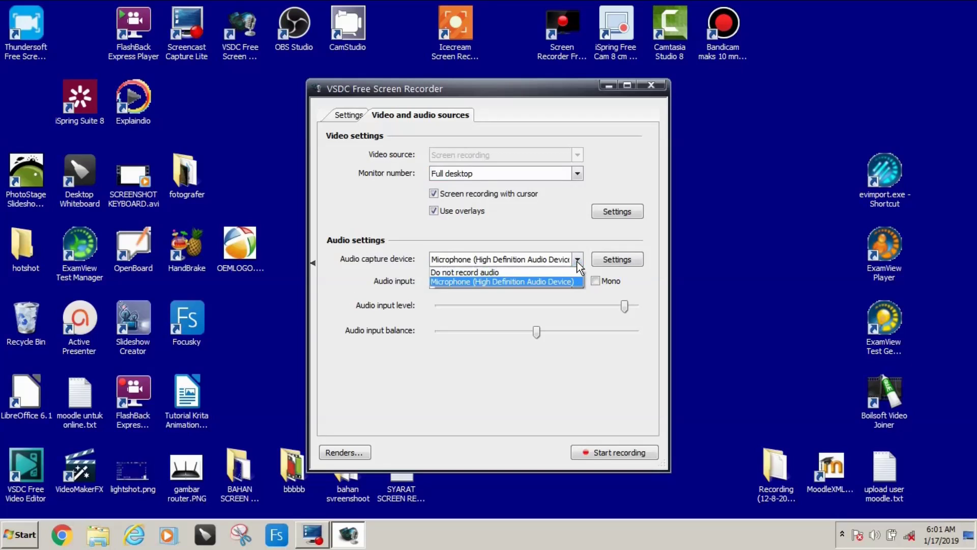
left_click(458, 283)
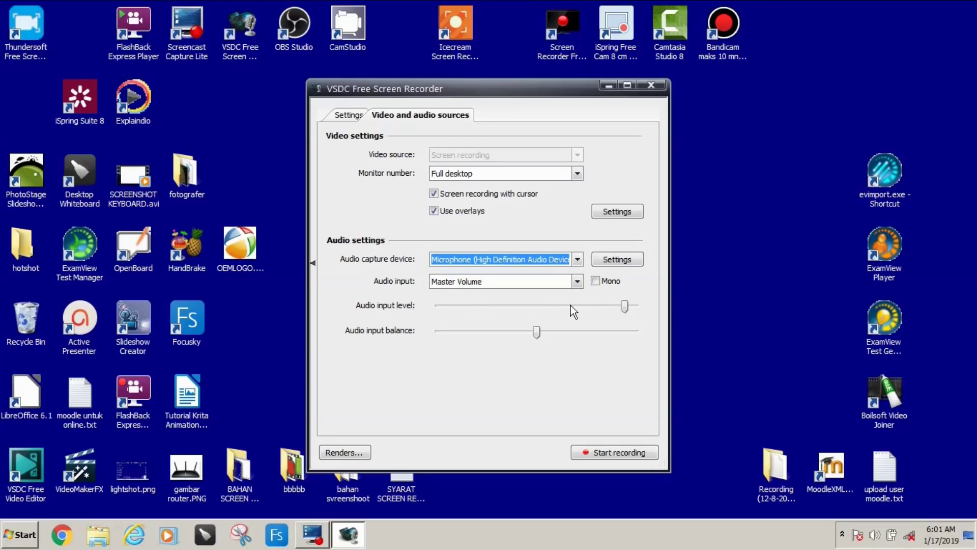
Adjust the audio input level and return to the result format settings.
left_click_drag(629, 307, 600, 307)
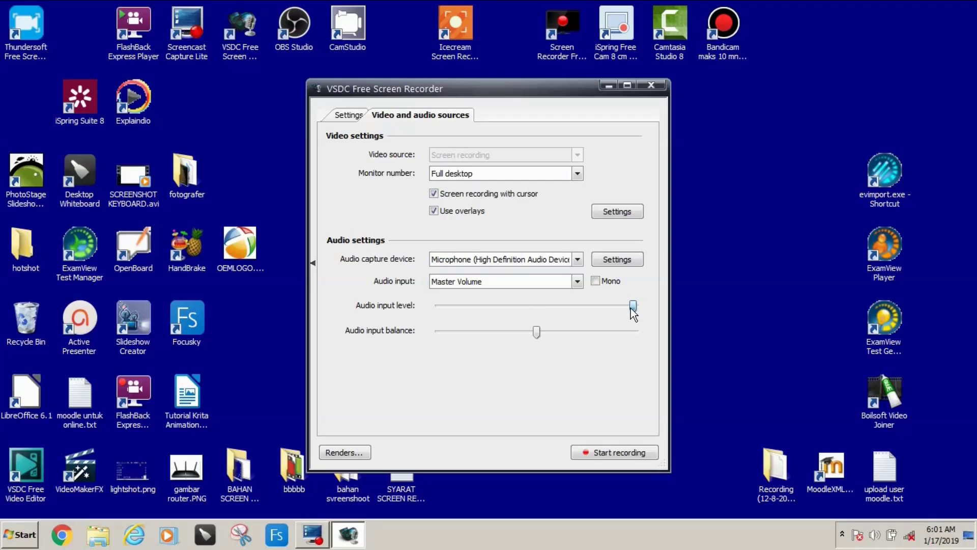
left_click_drag(631, 309, 627, 309)
left_click(616, 306)
left_click(350, 117)
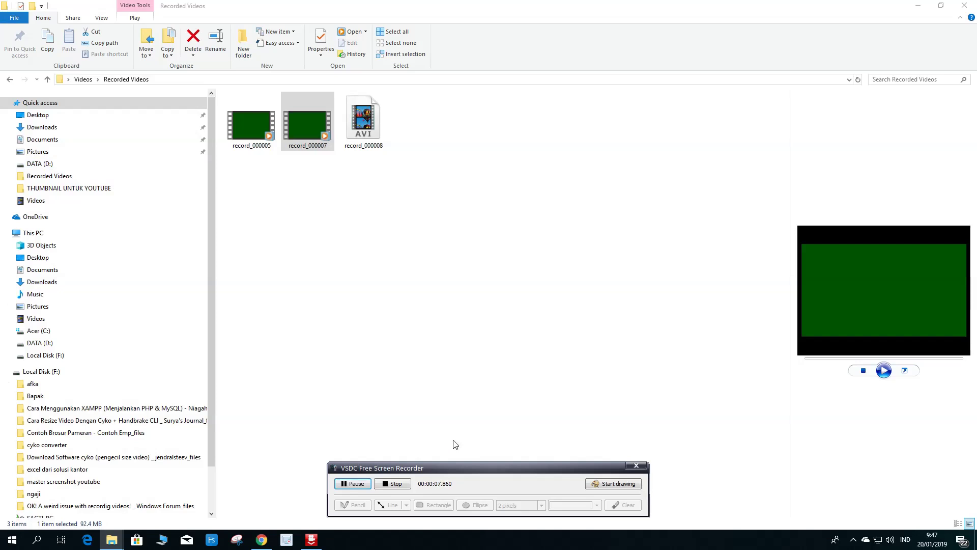
Reposition the recorder control window higher on the screen and minimize the Recorded Videos folder window.
left_click_drag(470, 468, 481, 385)
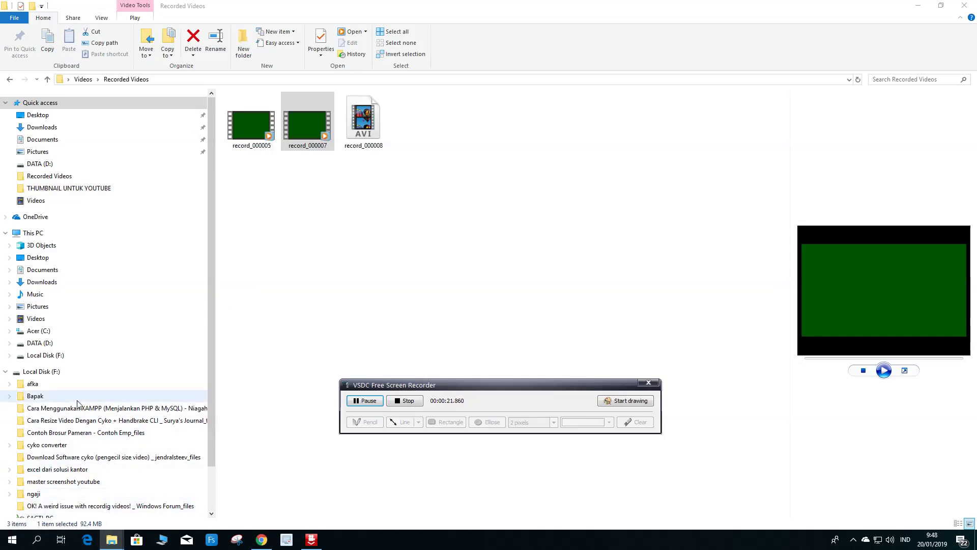
scroll(80, 270, "down", 2)
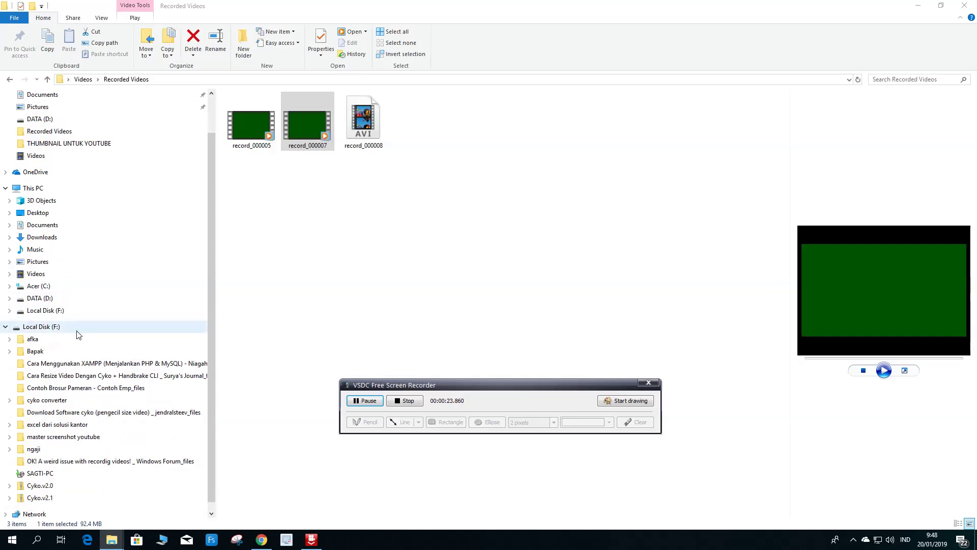
scroll(70, 388, "up", 2)
scroll(70, 389, "down", 1)
scroll(71, 389, "up", 1)
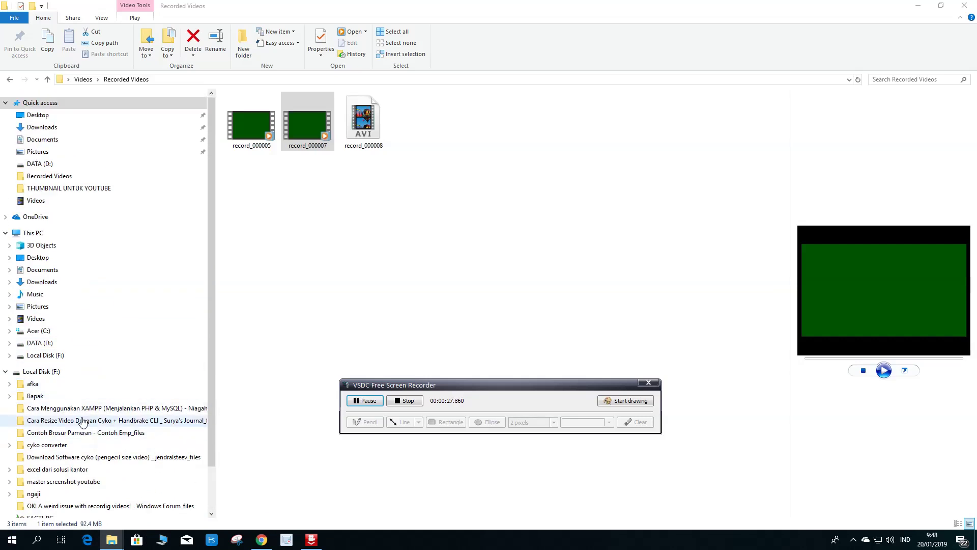
scroll(89, 397, "down", 1)
scroll(97, 383, "up", 1)
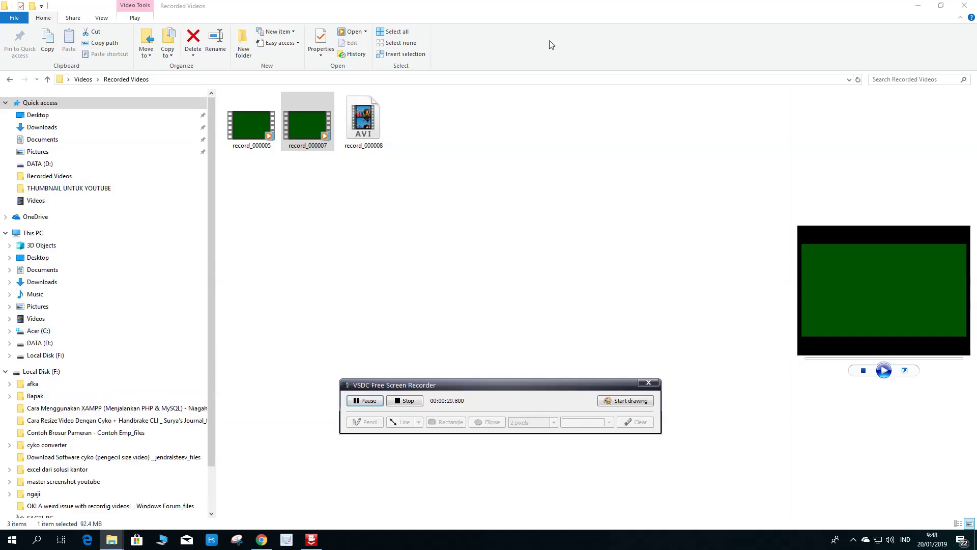
left_click(918, 6)
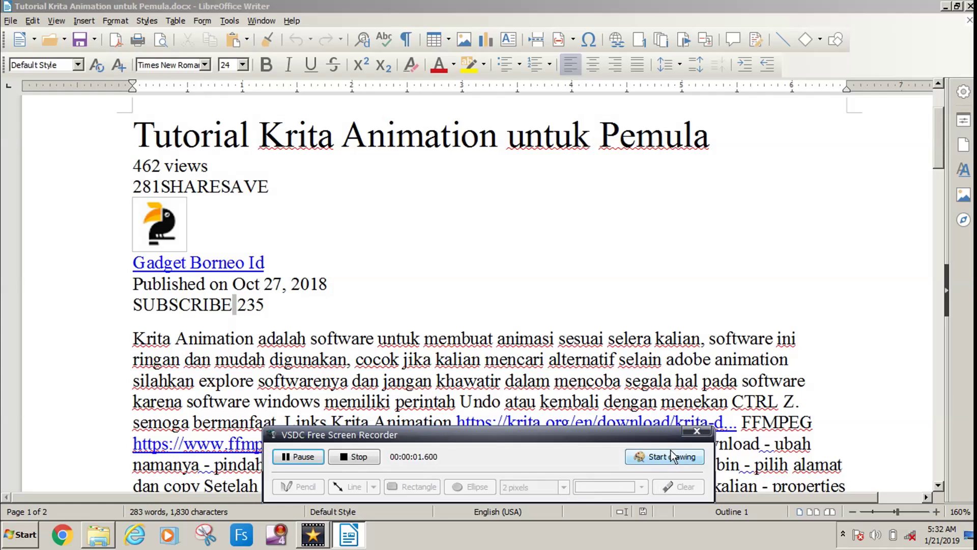
Start drawing on the recording, circle "Krita Animation" freehand in red and frame the document's title with a red rectangle.
left_click(671, 456)
mouse_move(129, 331)
left_mouse_down()
mouse_move(168, 323)
mouse_move(257, 336)
mouse_move(134, 331)
left_mouse_up()
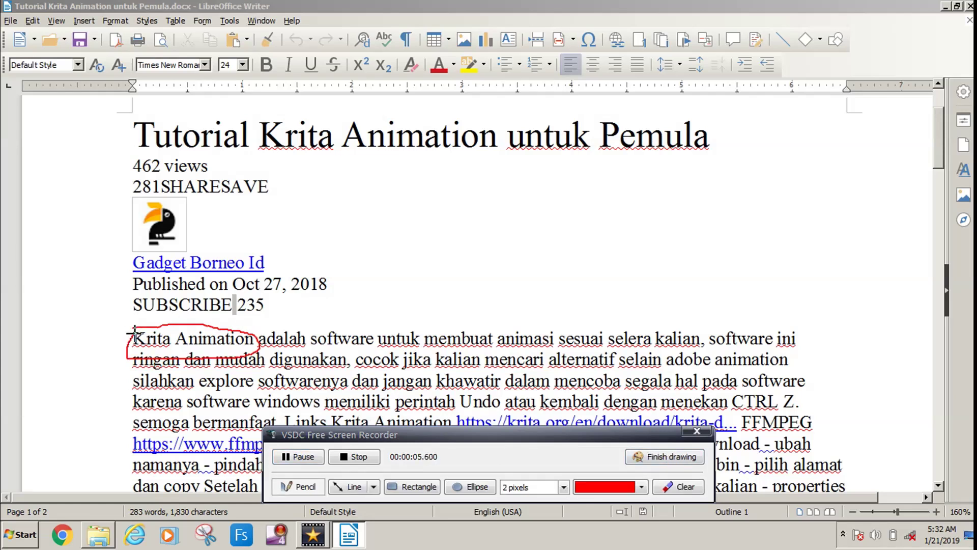
left_click(418, 486)
left_click_drag(125, 115, 726, 164)
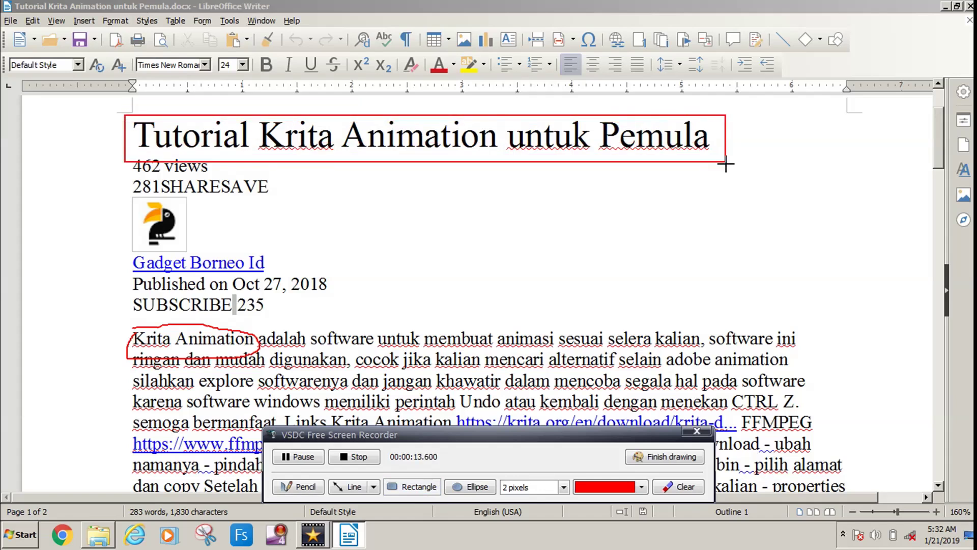